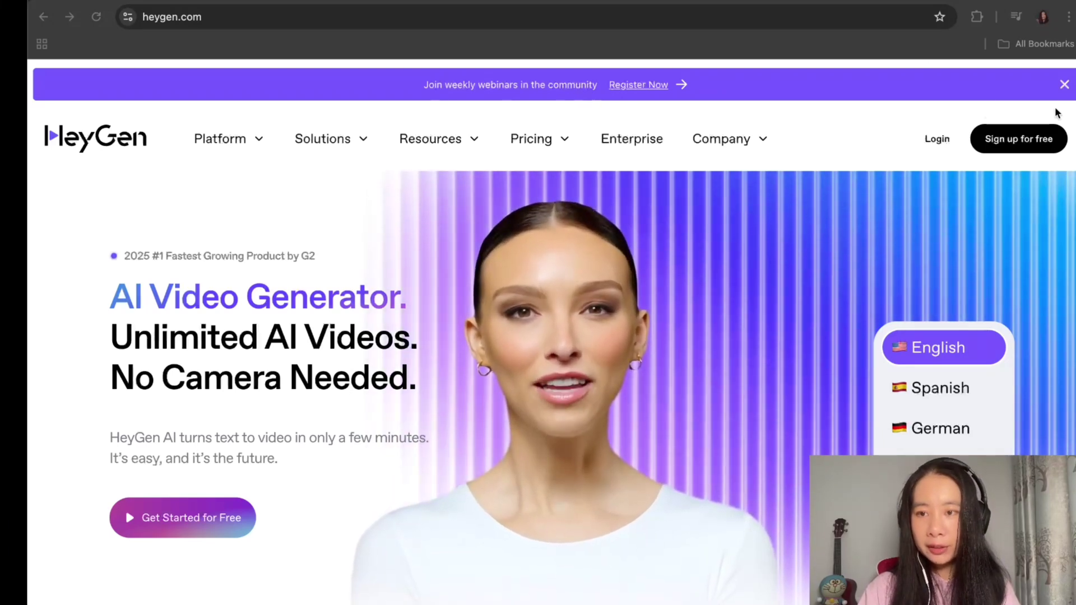
Enter the signed-in HeyGen app and open Labs from the bottom of the sidebar
click(1018, 150)
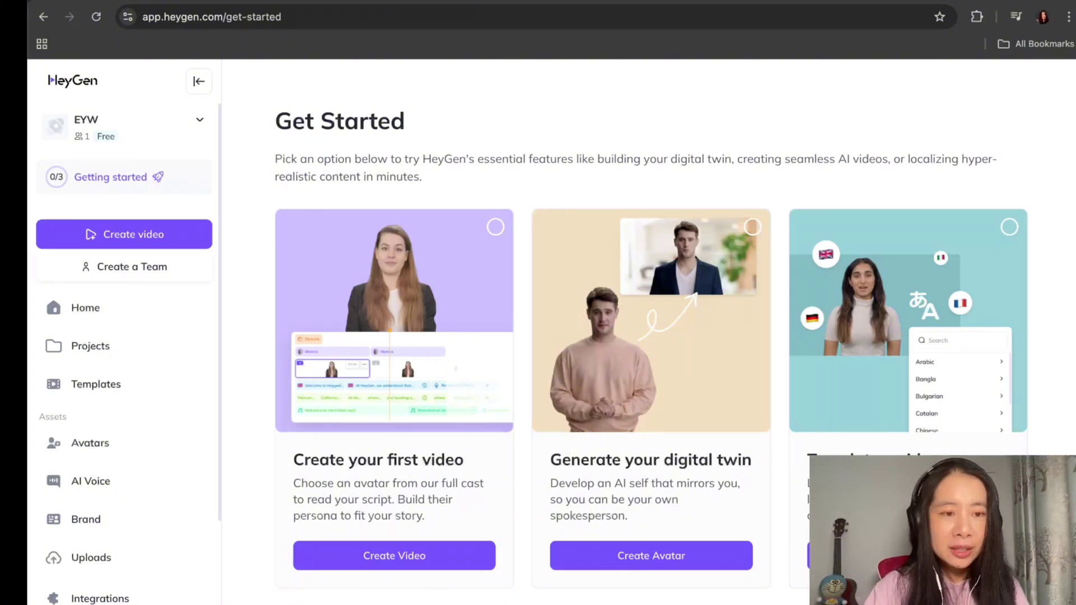
scroll(164, 450, down, 1)
scroll(164, 450, down, 5)
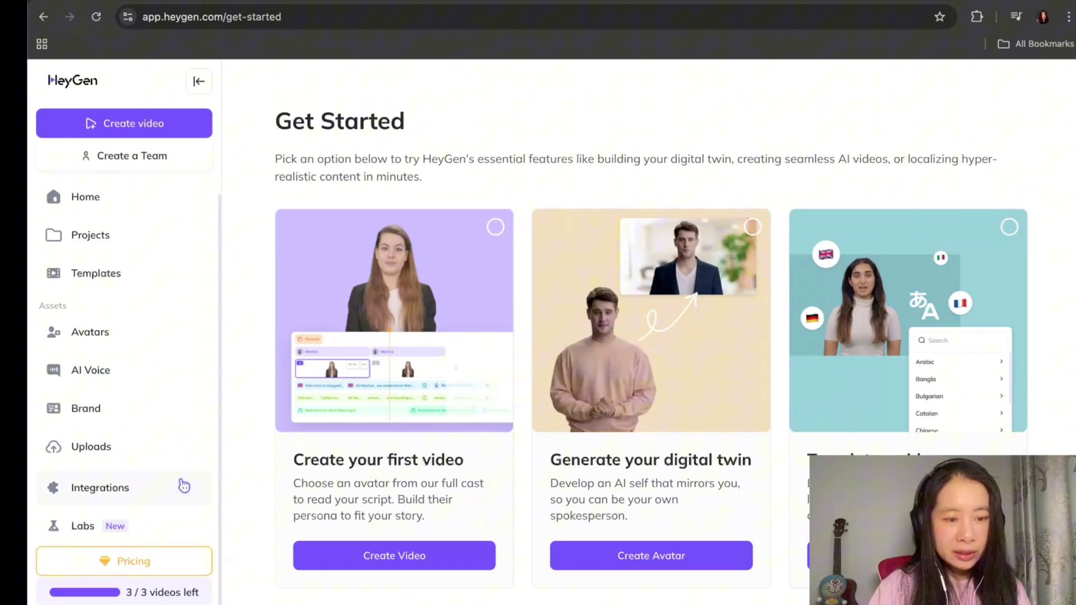
click(70, 532)
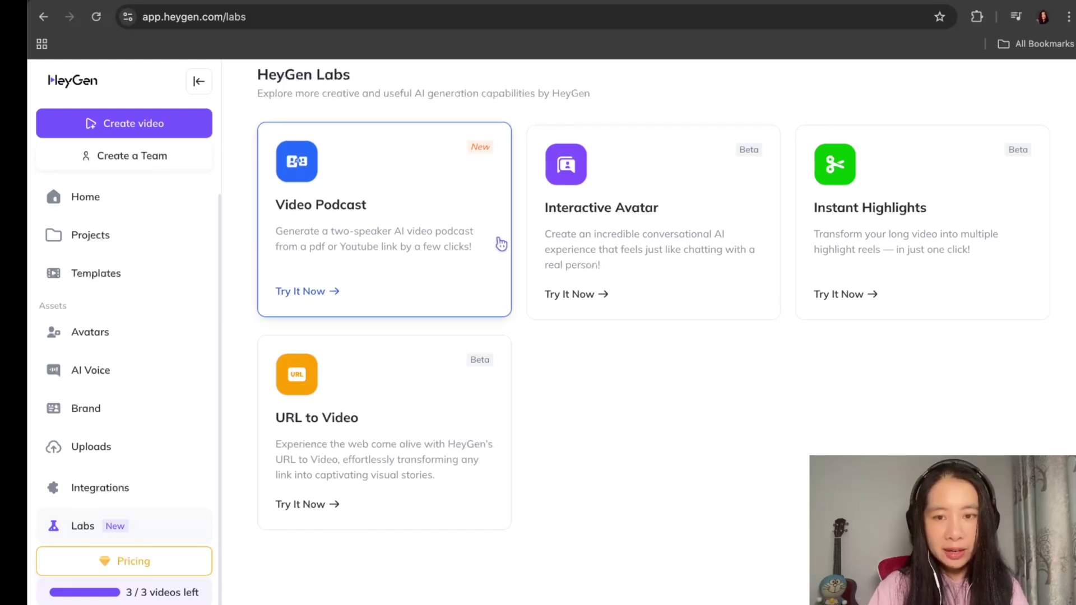
Start the Video Podcast tool and upload the 'THE R & D' PDF as its source
click(445, 257)
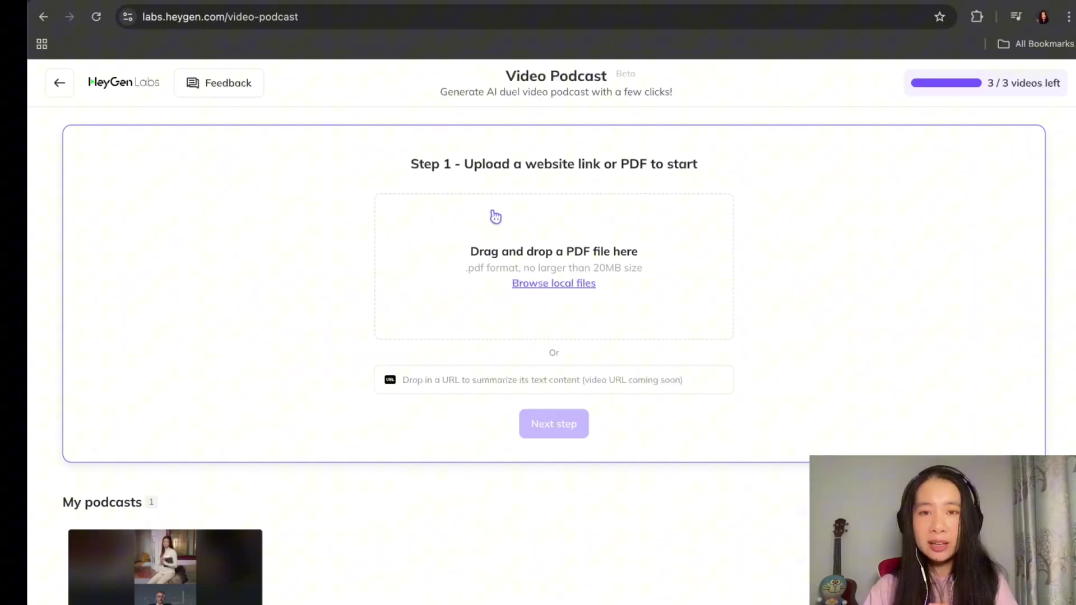
drag(496, 216, 611, 258)
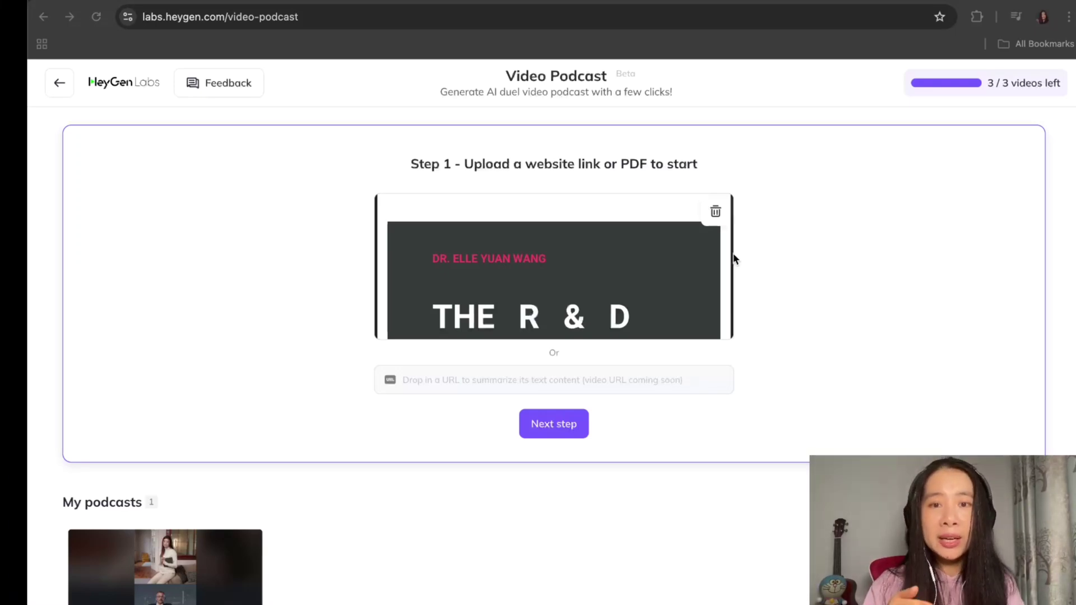
Continue to Step 2 and give Avatar 1 the woman's desk-and-laptop look
click(561, 429)
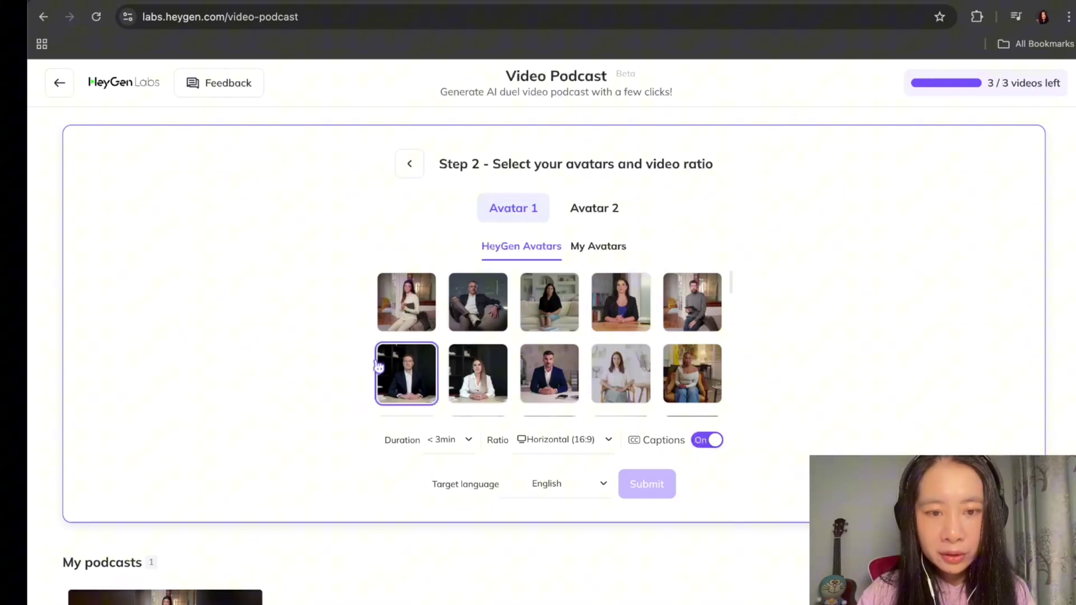
click(407, 299)
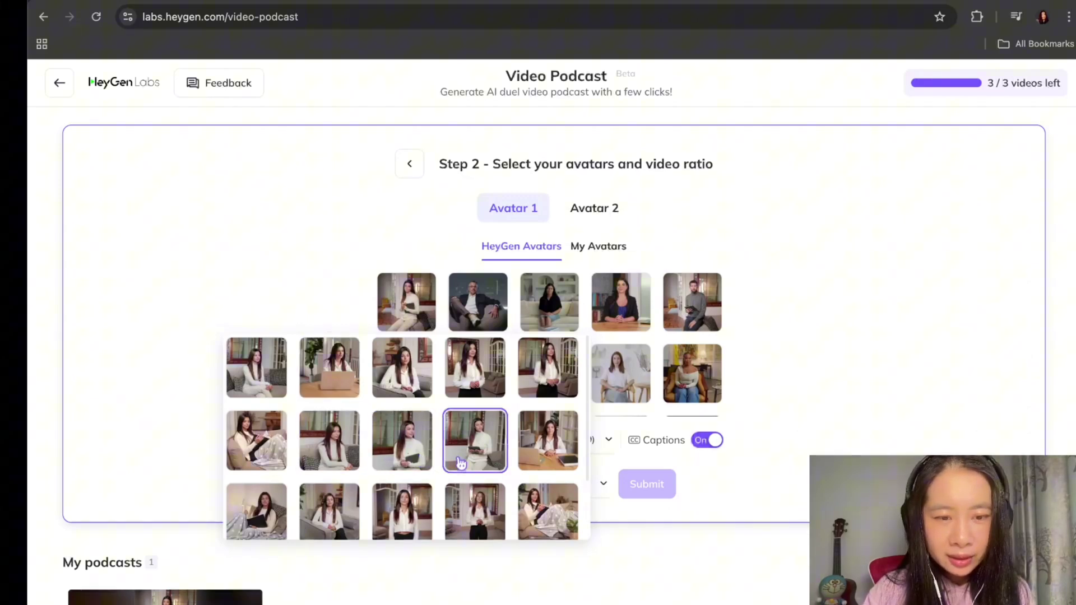
click(542, 435)
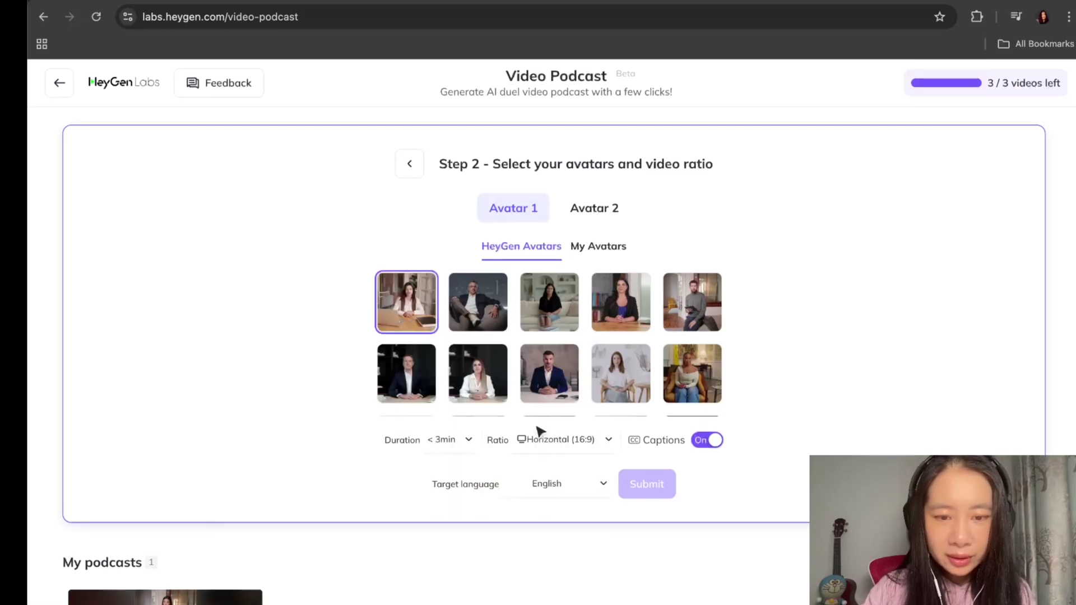
Choose the man in the navy suit as Avatar 2
click(588, 215)
scroll(547, 336, down, 1)
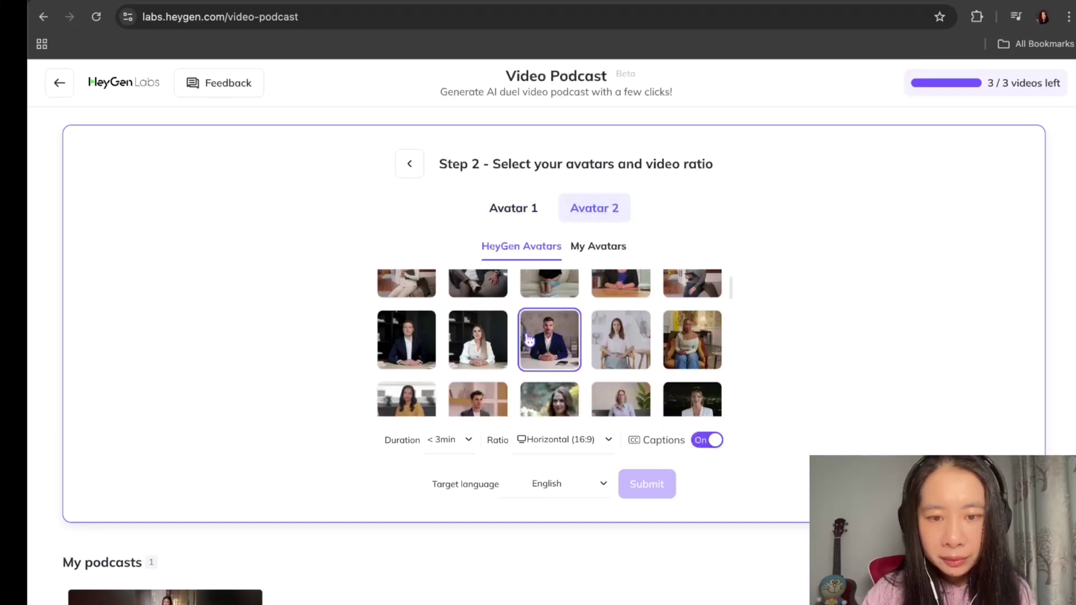
click(543, 341)
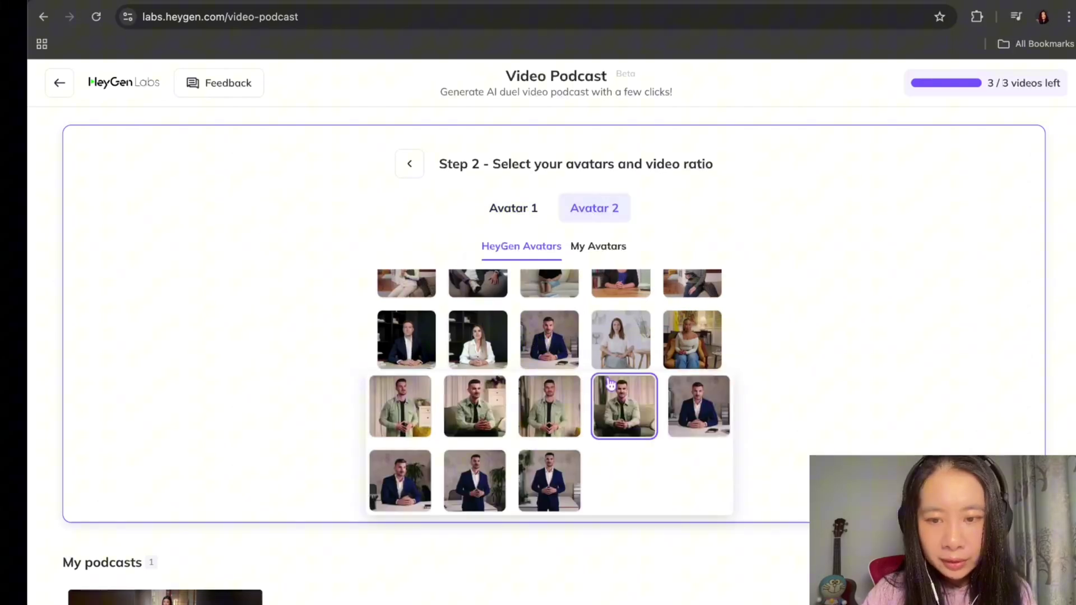
click(685, 405)
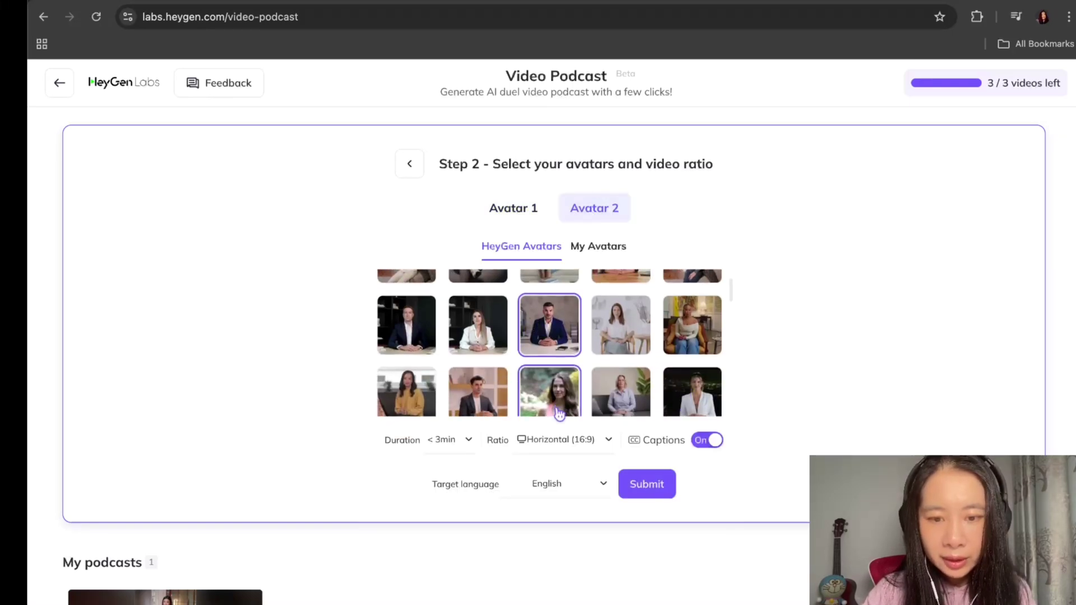
Confirm the Horizontal (16:9) ratio and recheck both hosts' chosen looks
scroll(555, 392, down, 1)
click(560, 440)
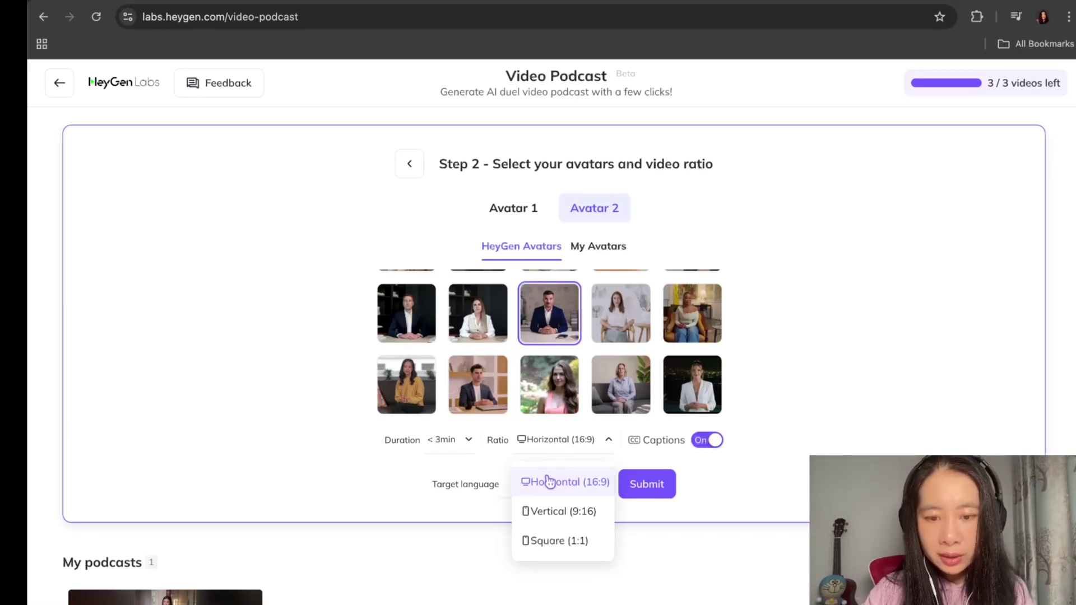
click(520, 216)
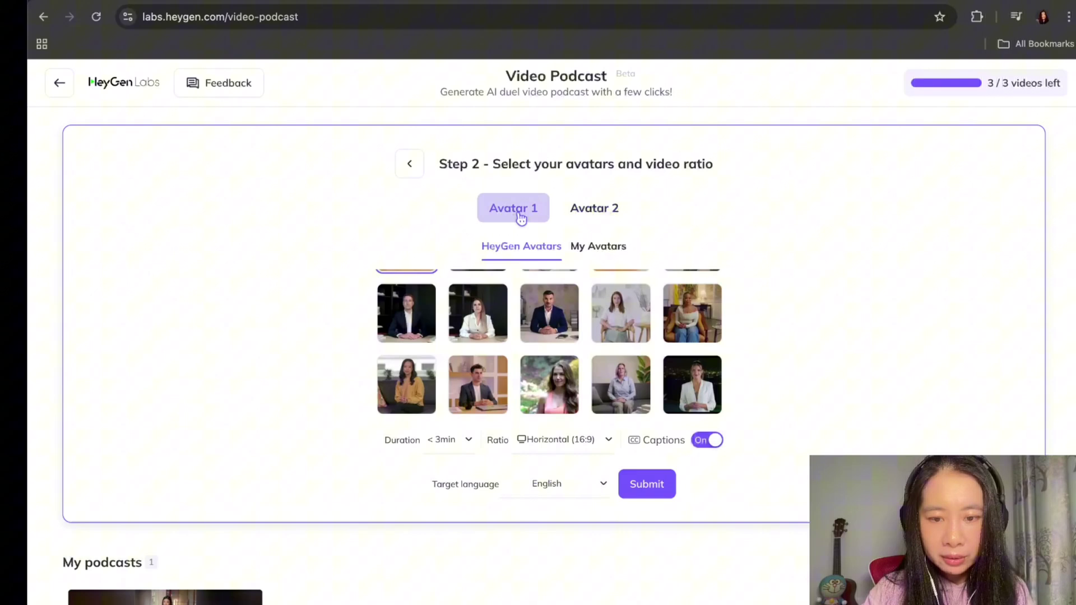
scroll(561, 356, up, 2)
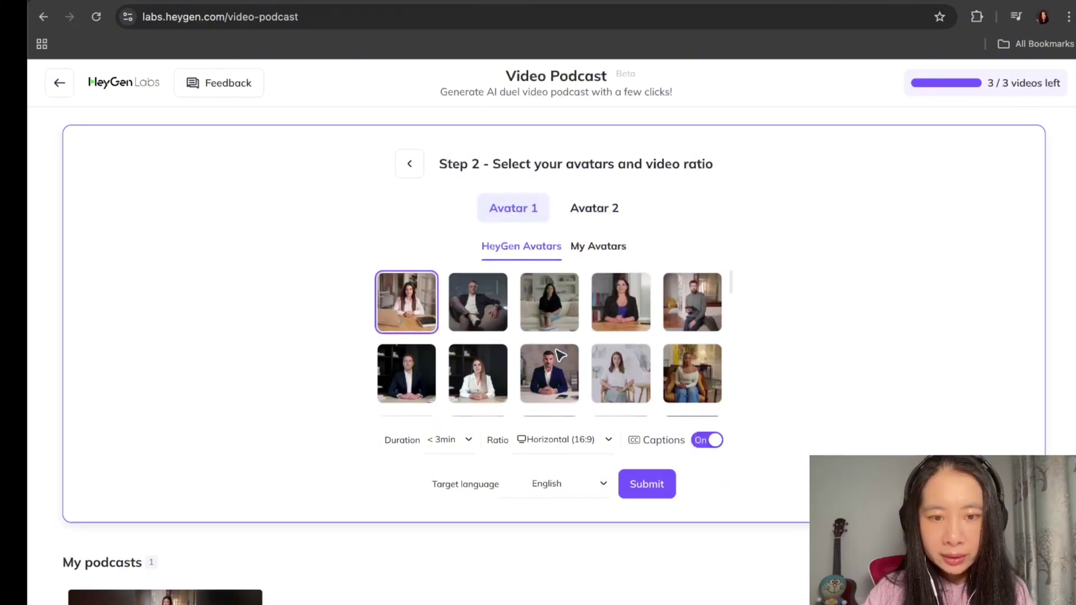
scroll(561, 356, down, 2)
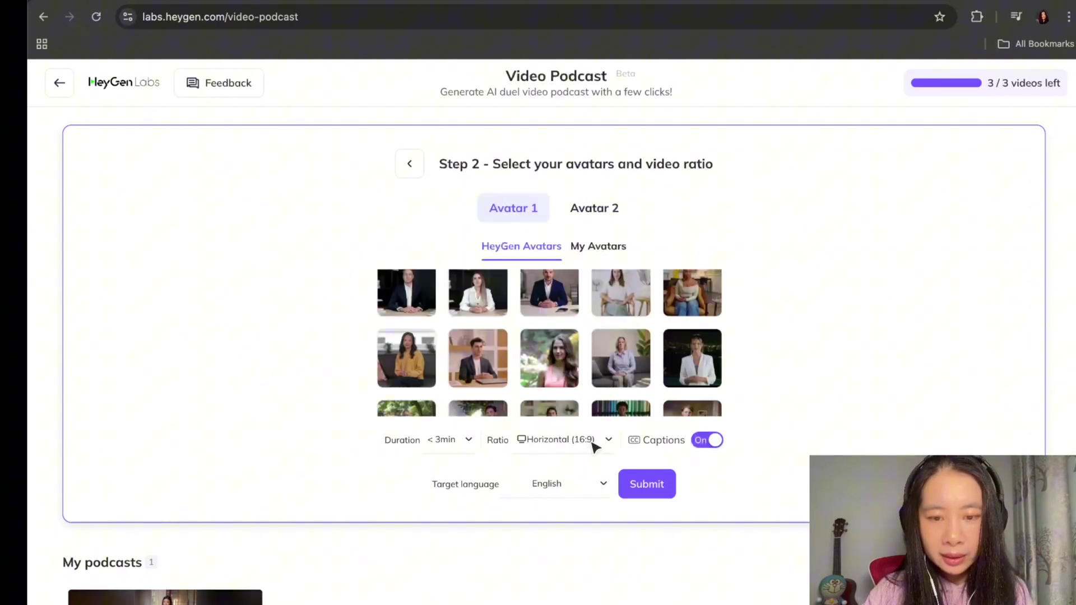
click(598, 208)
scroll(536, 465, down, 1)
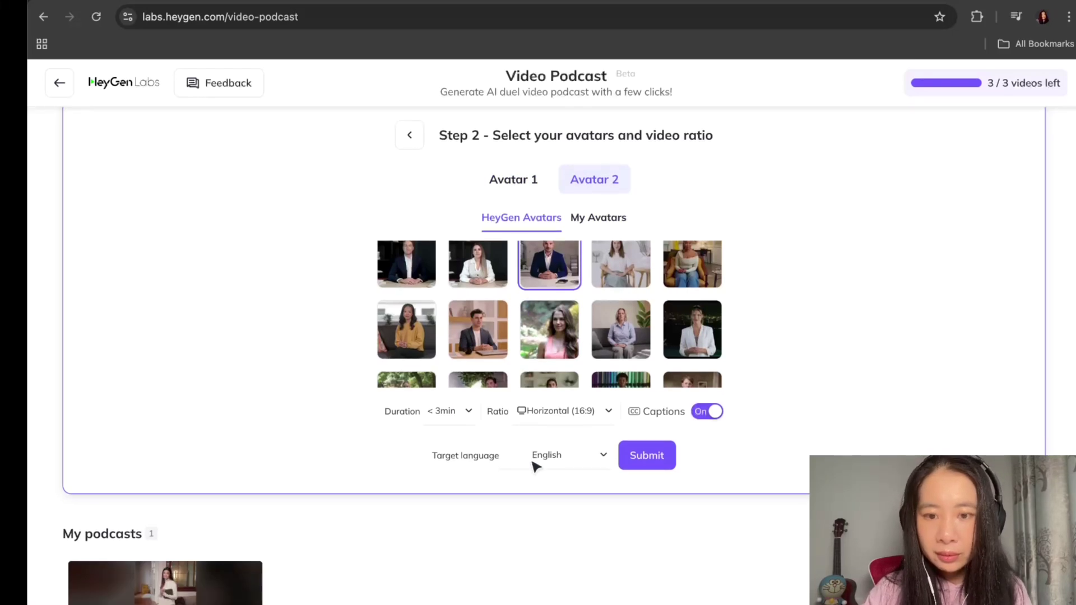
scroll(536, 466, up, 1)
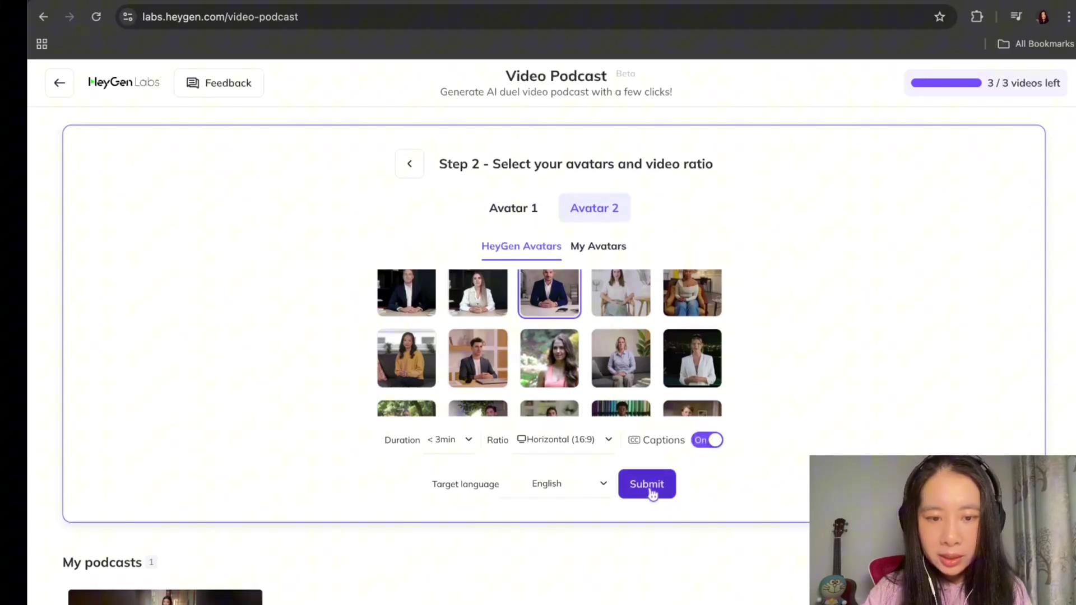
Submit the podcast and wait for 'R&D Funding Accelerator' (4 min 27 s) in My podcasts
click(650, 491)
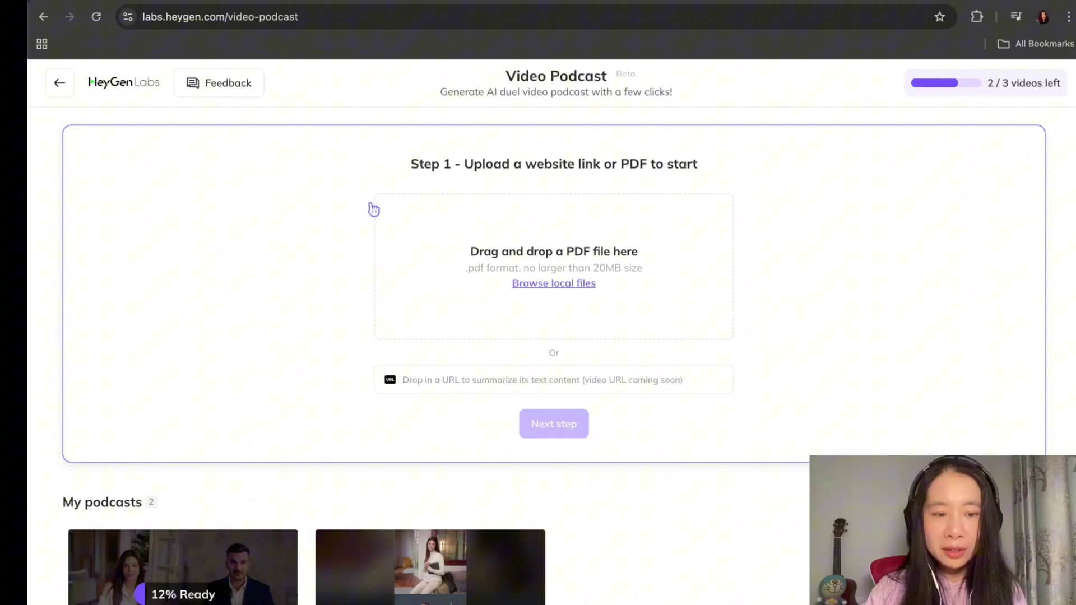
scroll(744, 482, down, 2)
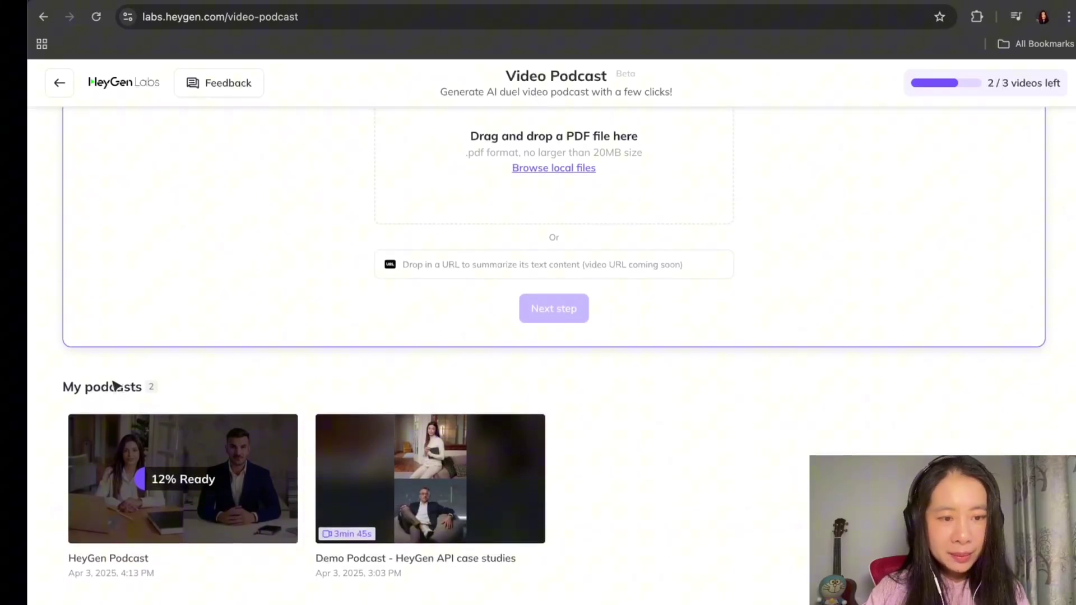
mouse_move(137, 550)
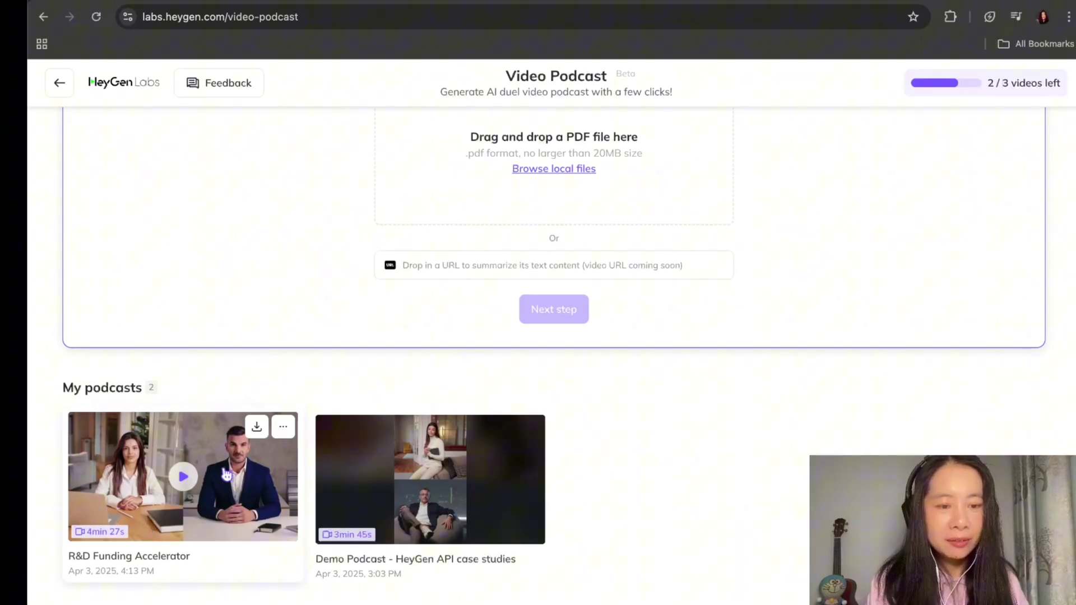
Play 'R&D Funding Accelerator' from the start with the volume raised two steps
click(184, 477)
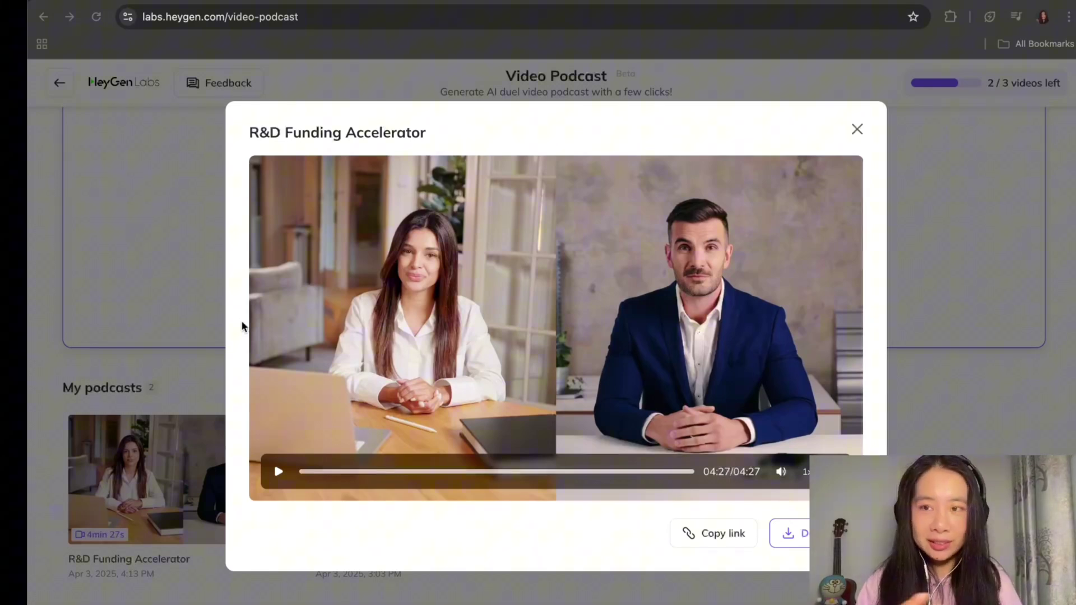
key(space)
key(XF86AudioRaiseVolume)
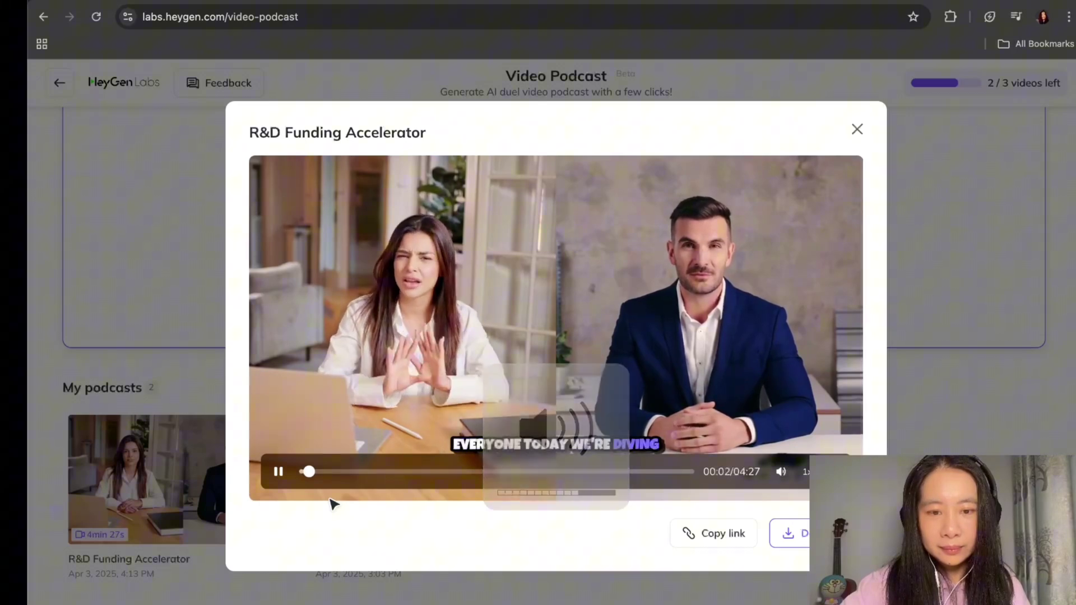
key(XF86AudioRaiseVolume)
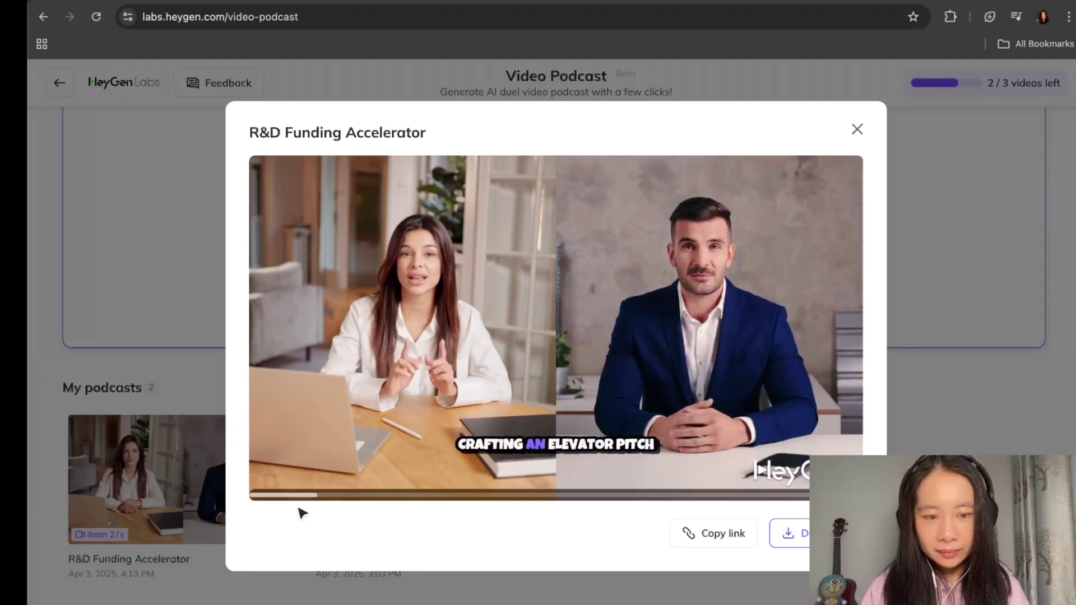
mouse_move(276, 490)
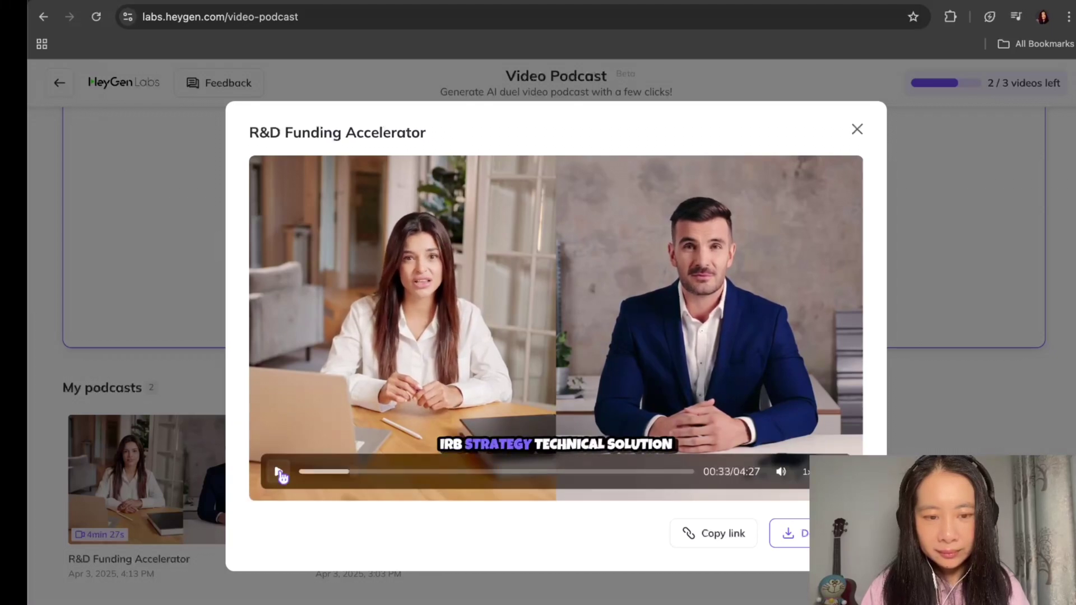
Pause the podcast preview at 00:33 of 04:27
click(279, 472)
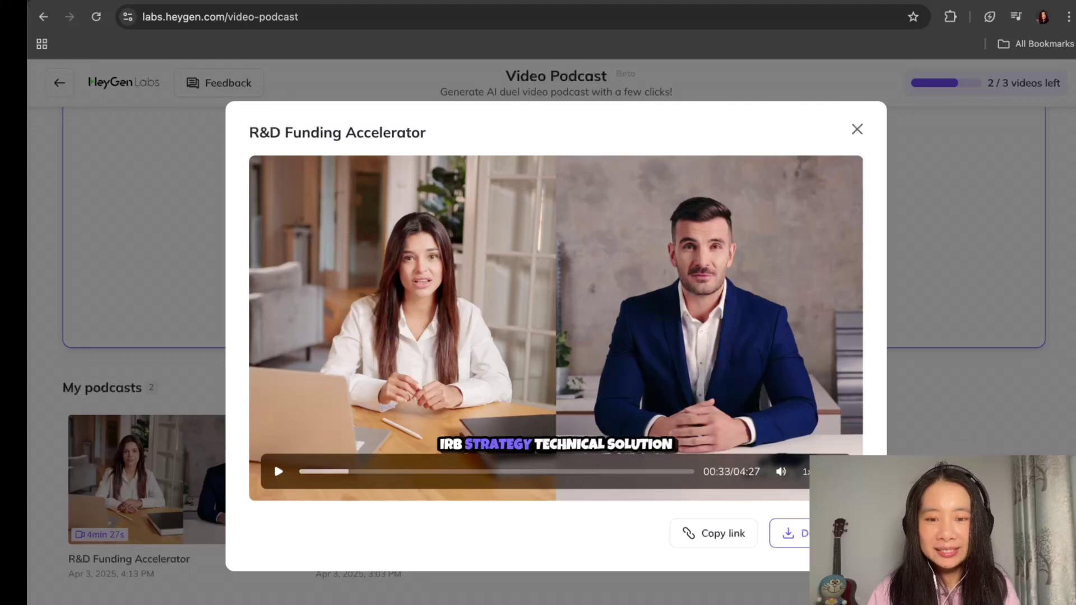
Resume the podcast preview and pause it again at 00:58 of 04:27
key(space)
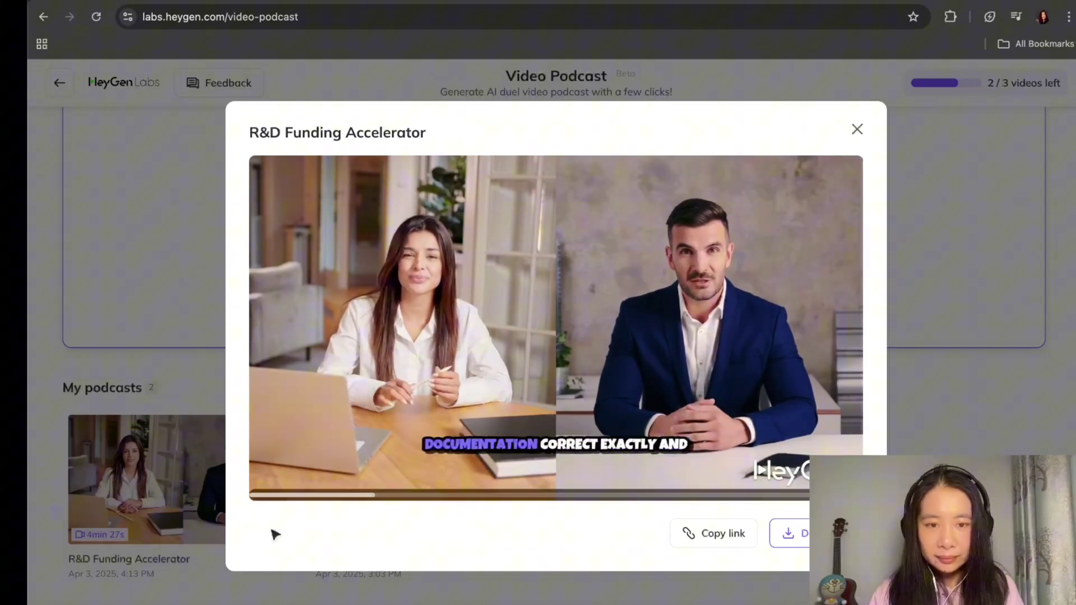
mouse_move(271, 475)
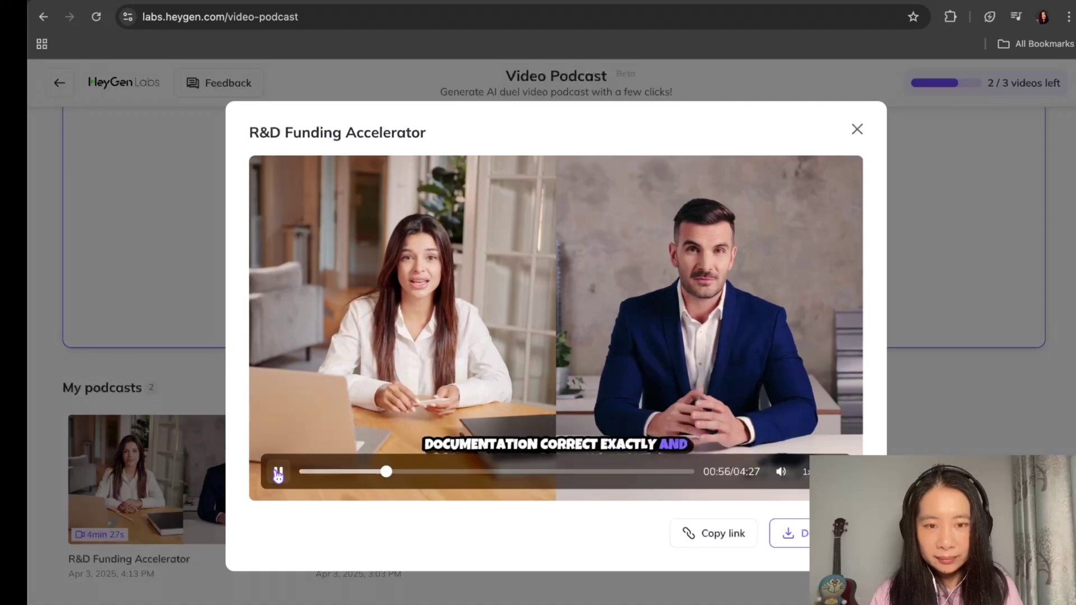
click(278, 476)
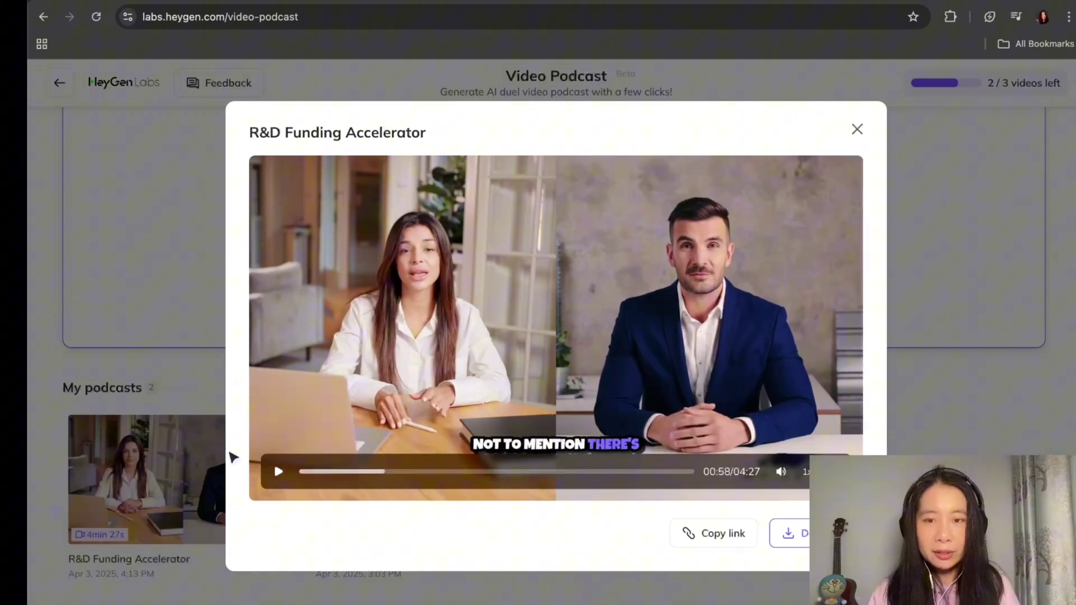